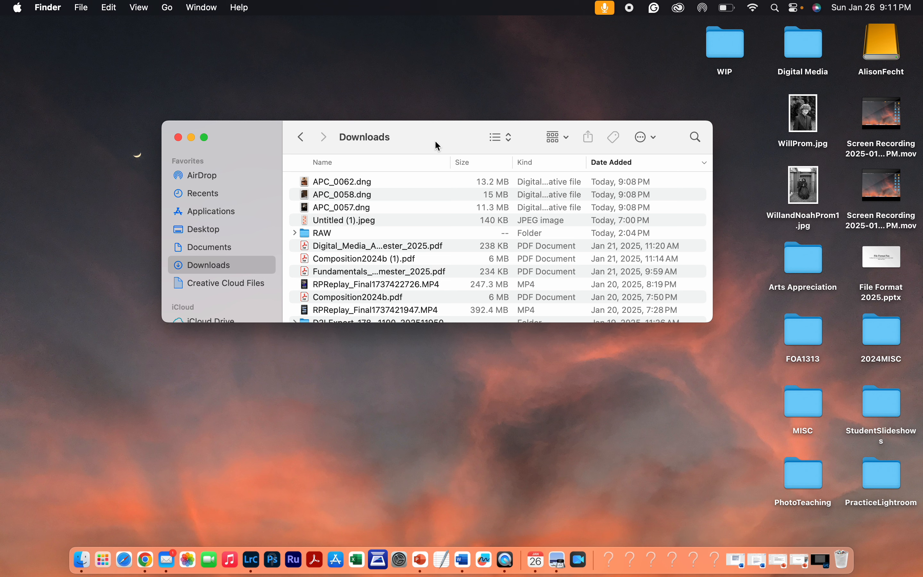
- Open the AlisonFecht drive in a second Finder window alongside Downloads
drag(429, 135, 313, 51)
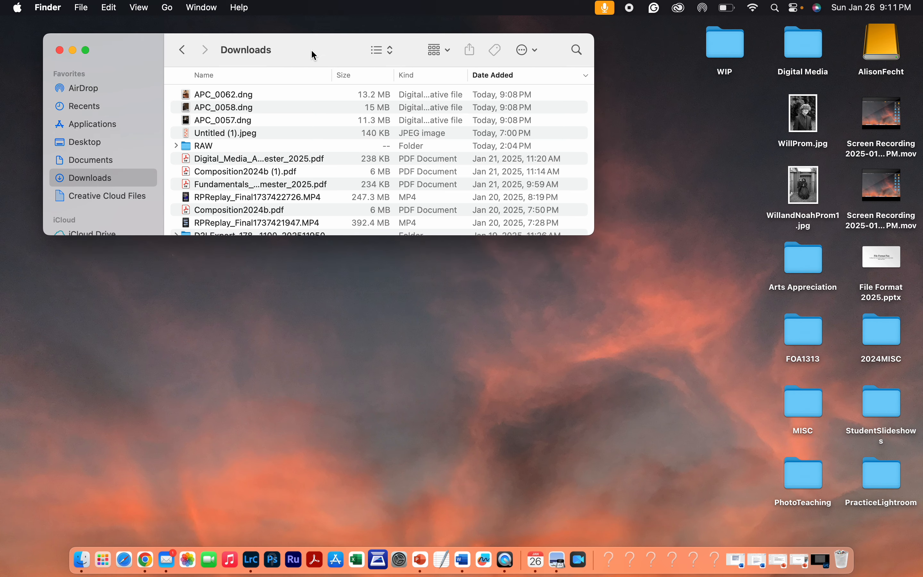
double_click(883, 44)
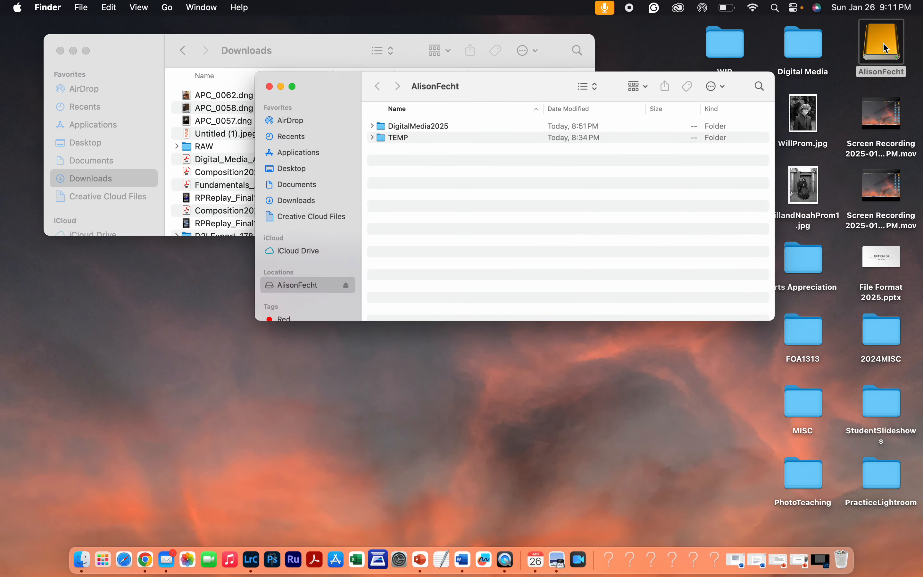
drag(428, 92, 452, 110)
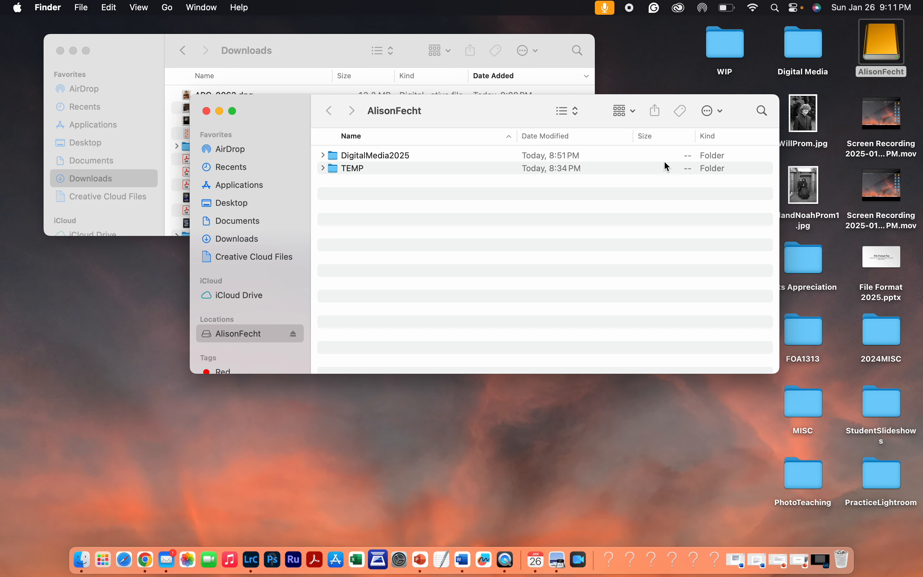
- Create a new folder on the AlisonFecht drive named RAW FILES
click(722, 114)
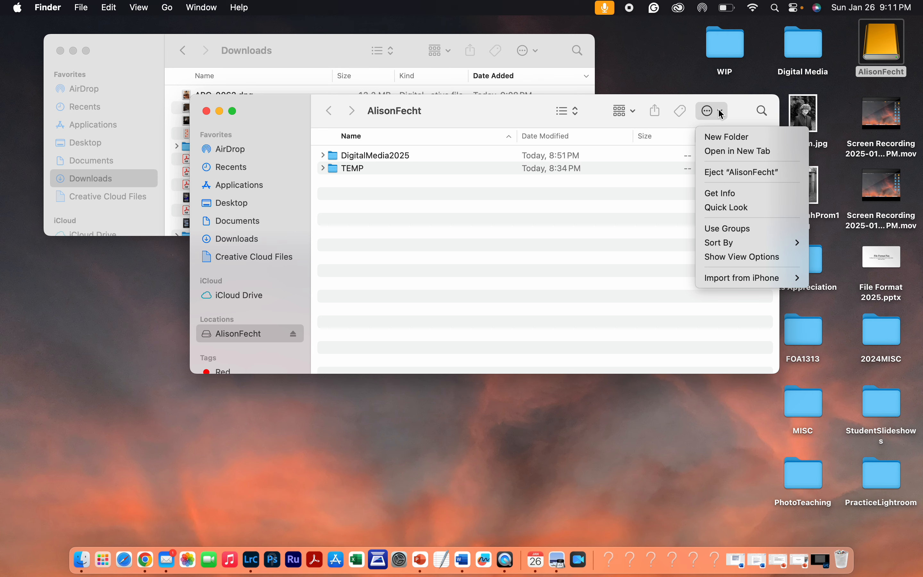
click(722, 136)
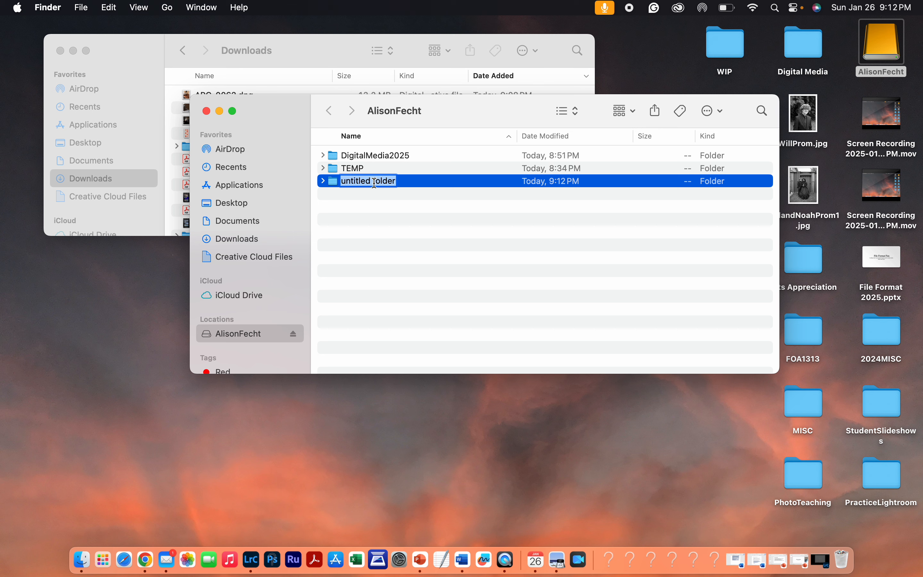
text(RAW)
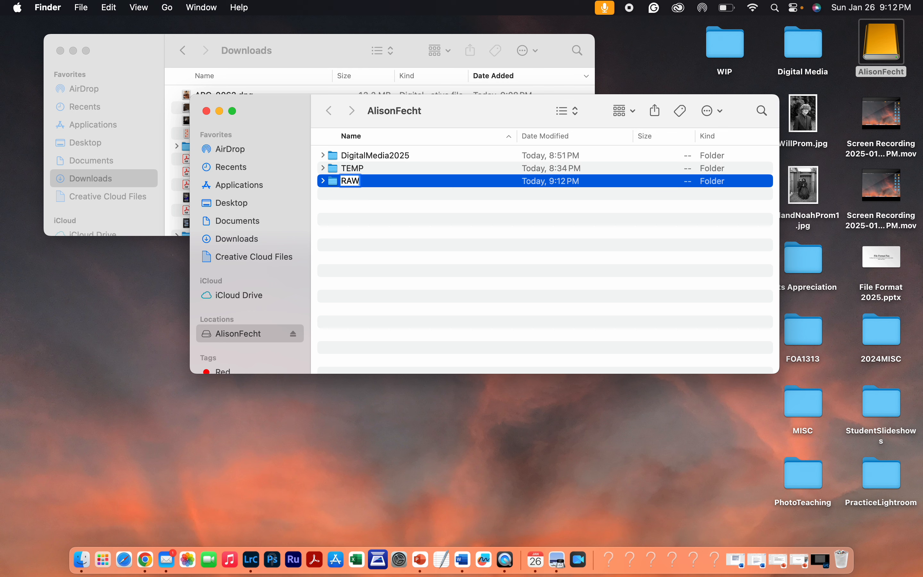
text( FILES)
key(Return)
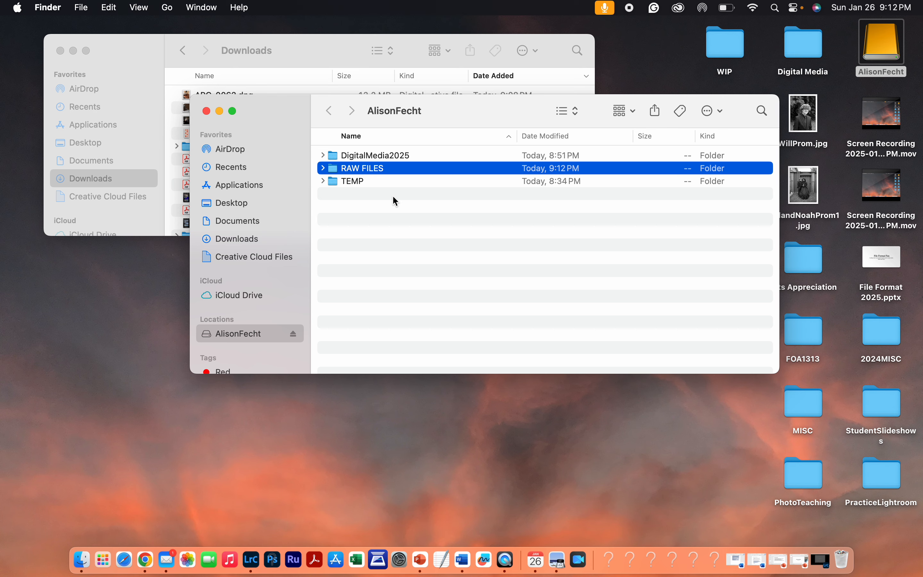
- Create another new folder on the drive named composition
click(719, 112)
click(725, 137)
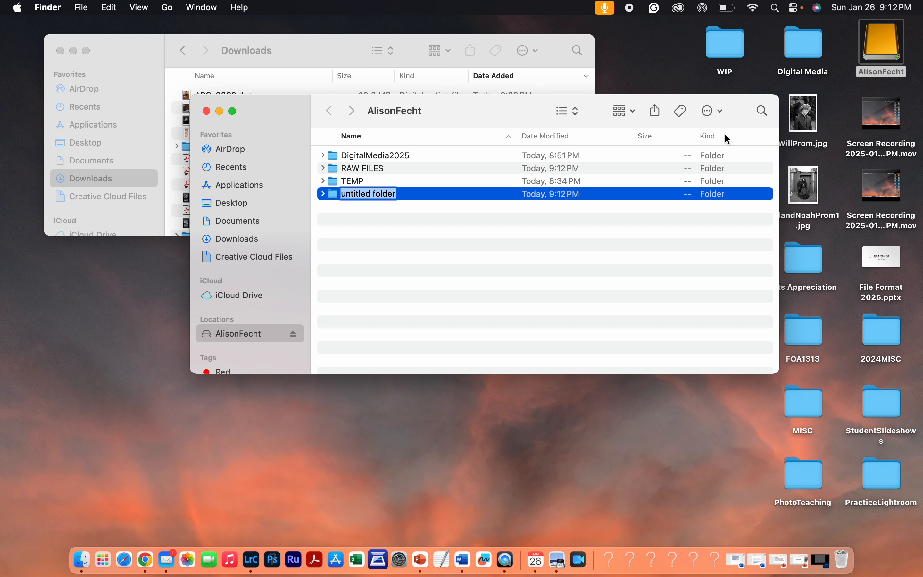
text(compo)
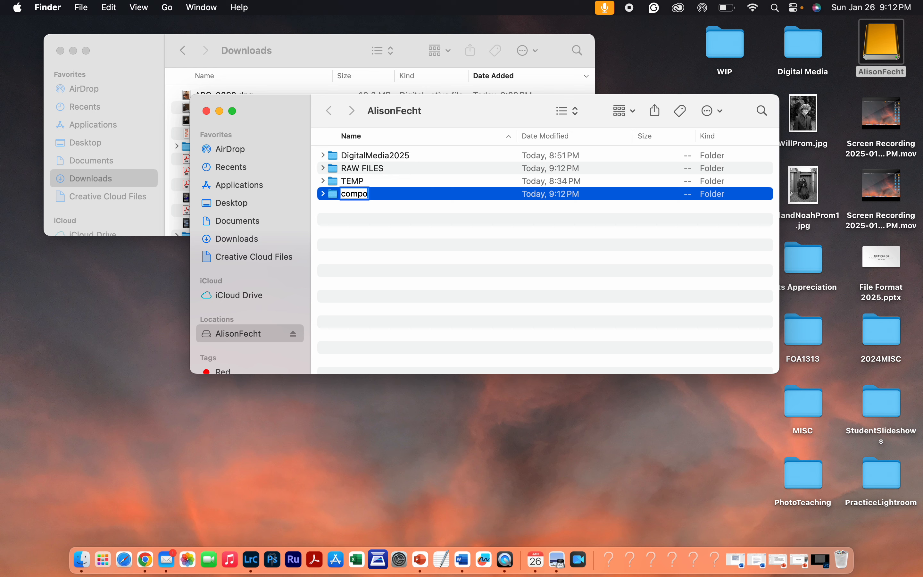
text(sition)
key(Return)
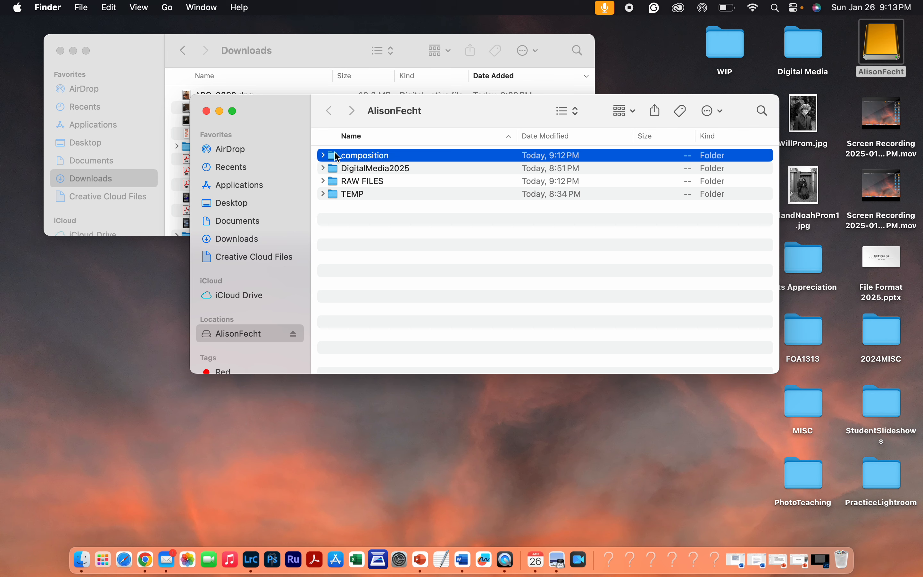
- Move the composition folder inside the RAW FILES folder and expand RAW FILES
drag(336, 157, 354, 183)
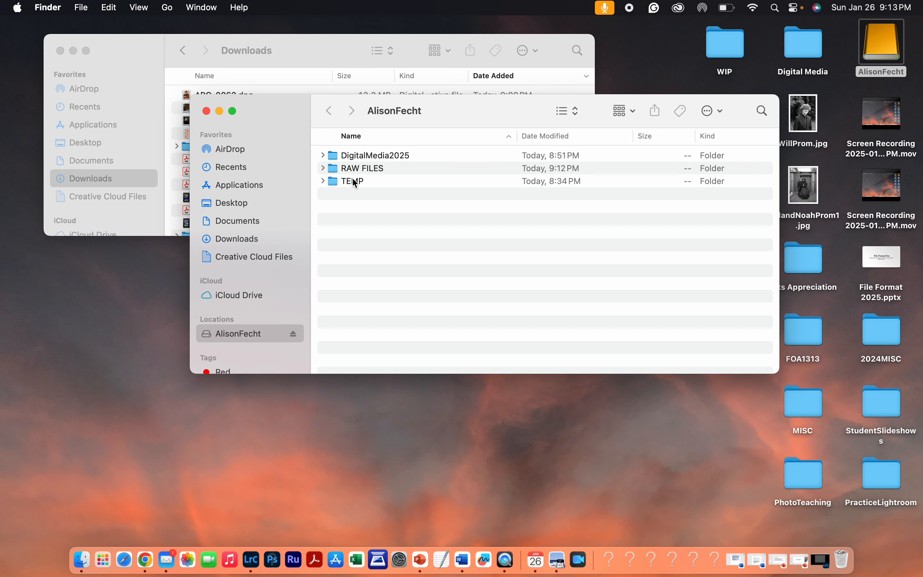
click(323, 168)
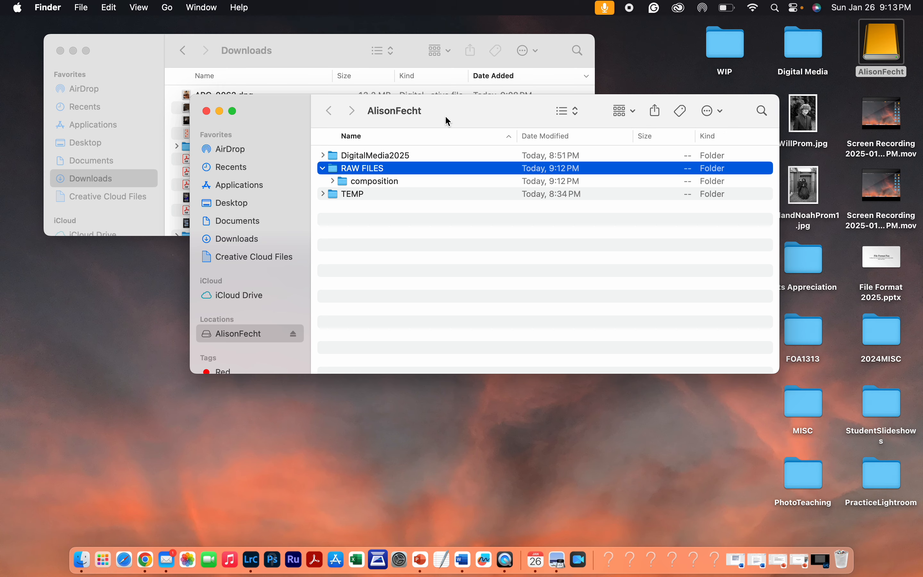
- Arrange the drive window below the Downloads window so both folders are visible
drag(269, 102, 428, 257)
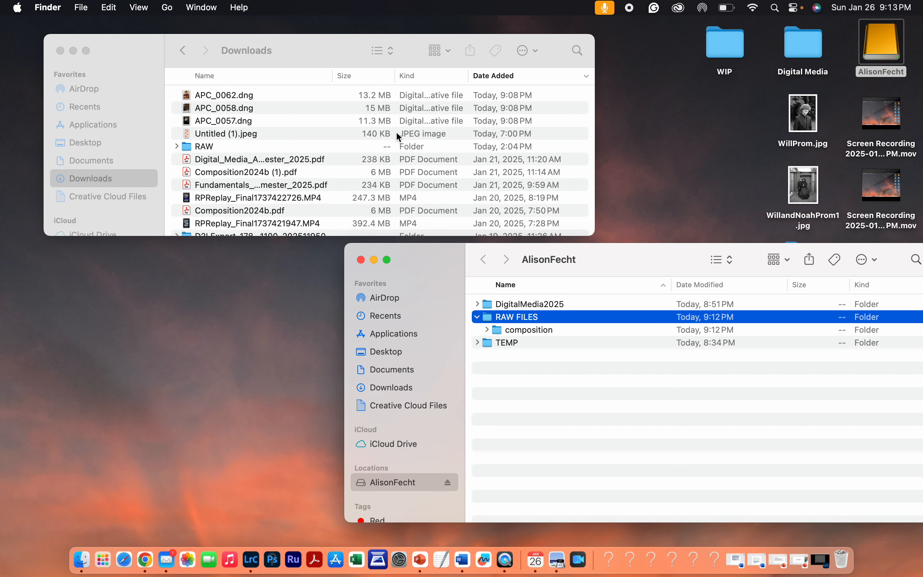
click(314, 47)
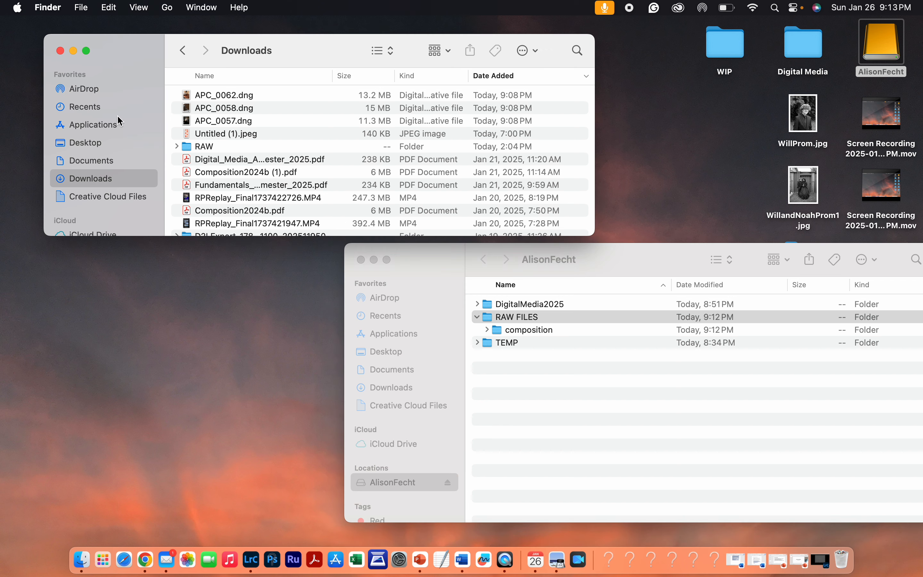
click(426, 295)
click(301, 58)
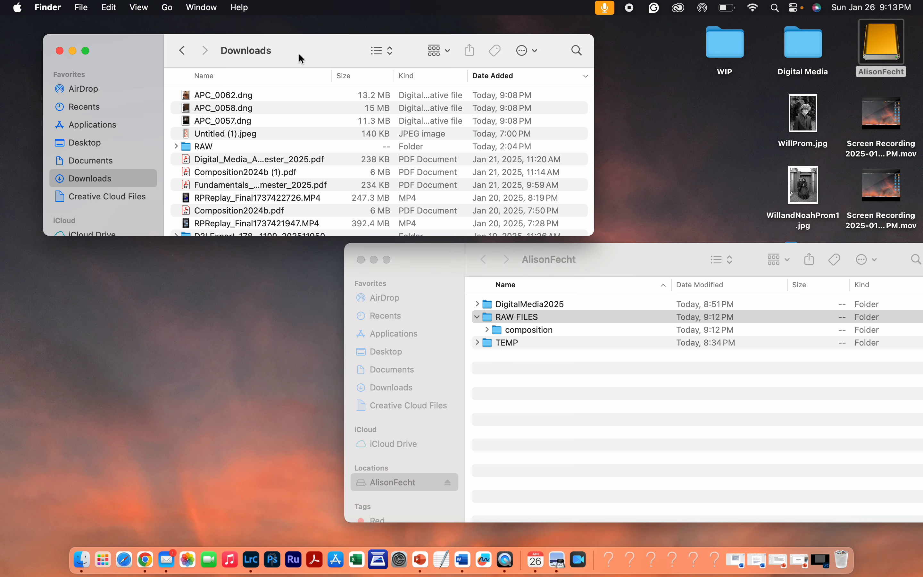
click(456, 323)
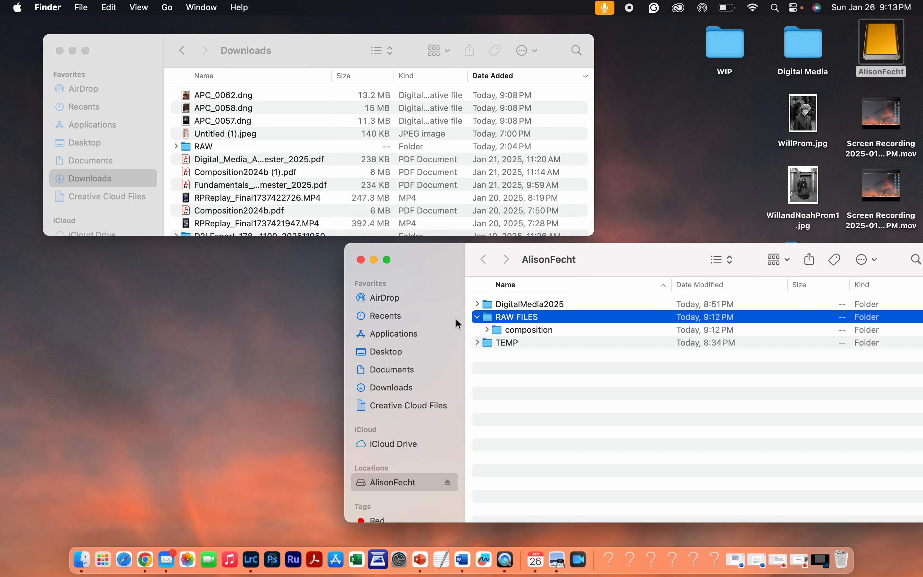
click(292, 49)
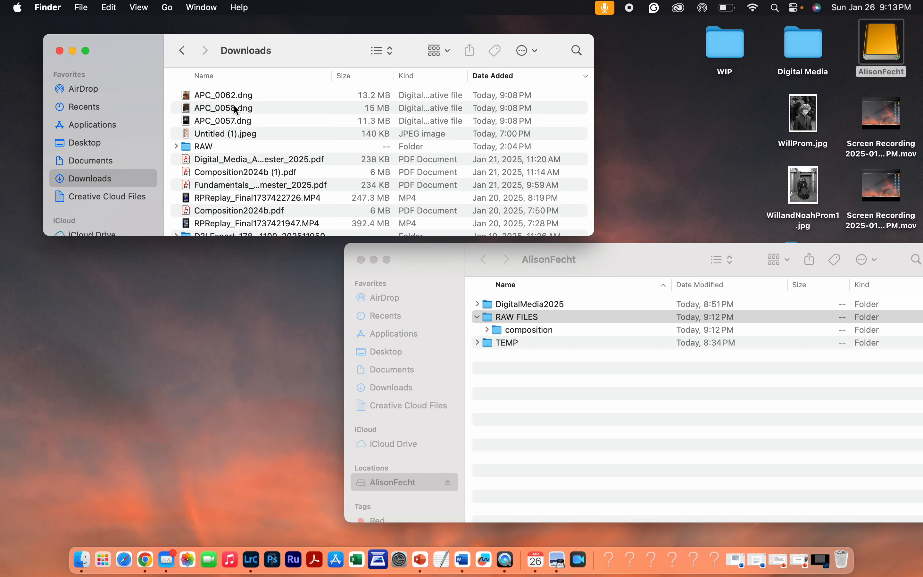
- Copy APC_0062.dng from Downloads into the composition folder and expand it
click(235, 95)
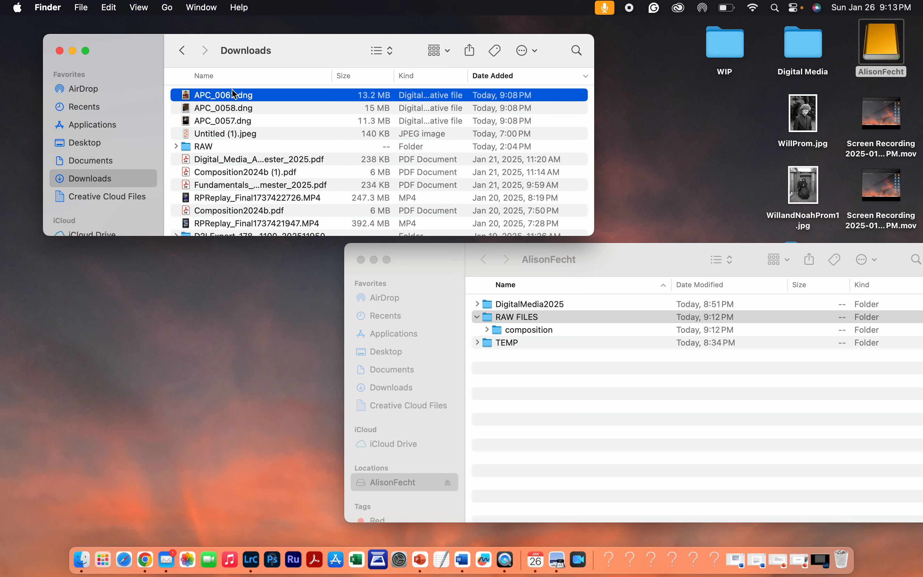
shift+click(235, 120)
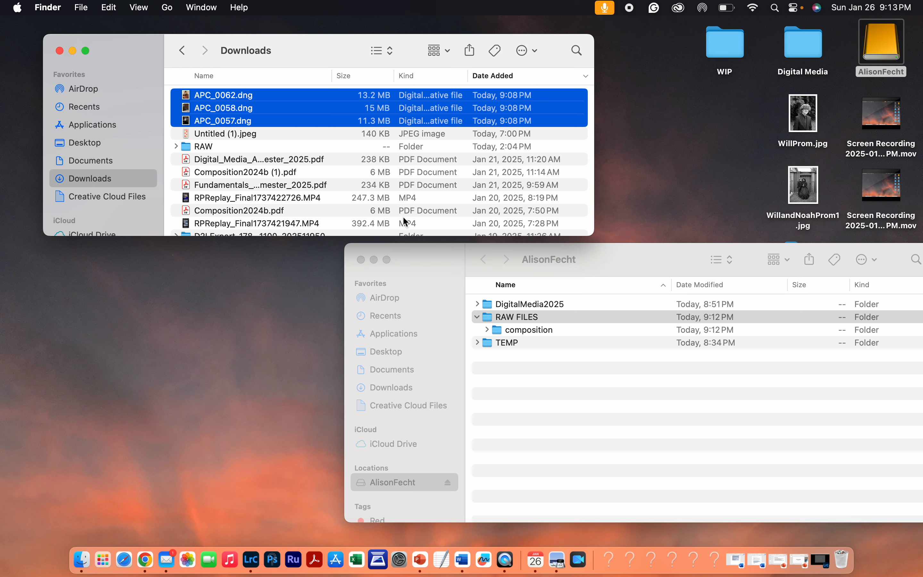
click(189, 94)
mouse_move(189, 94)
mouse_down()
mouse_move(571, 303)
mouse_move(499, 321)
mouse_move(533, 320)
mouse_move(188, 96)
mouse_up()
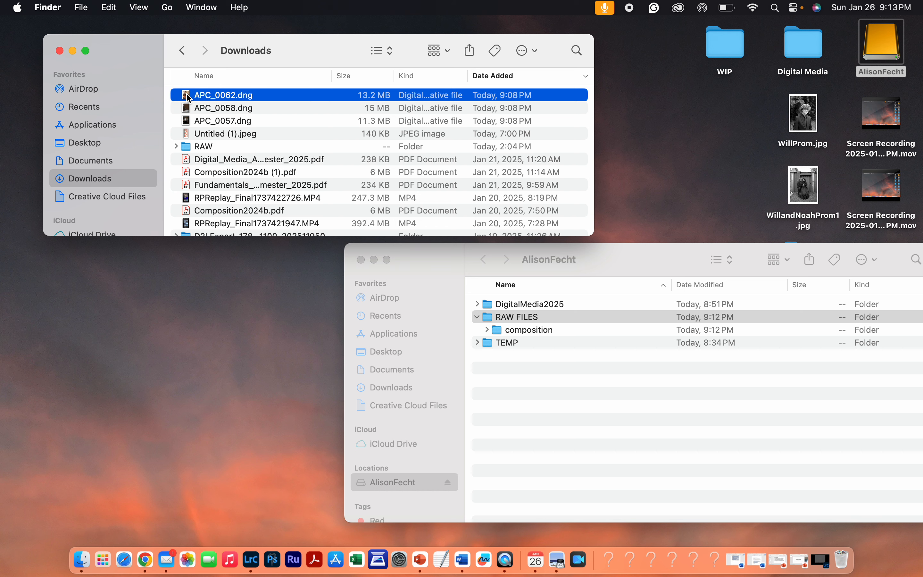
super+click(189, 108)
super+click(195, 119)
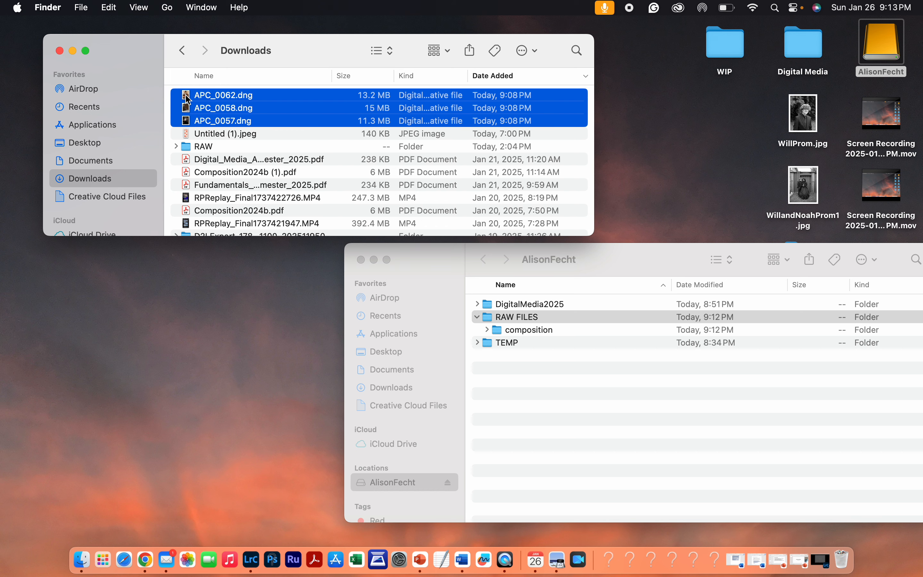
click(219, 113)
click(224, 133)
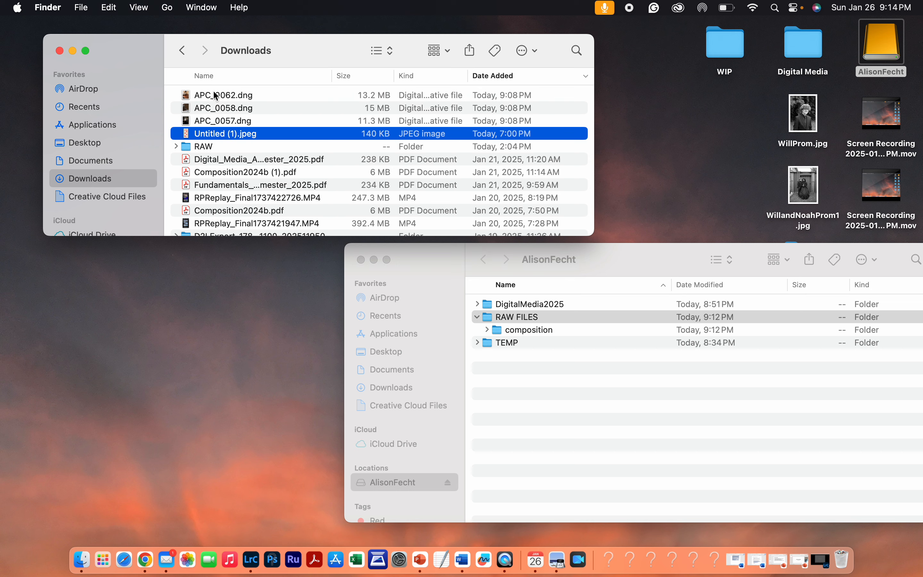
click(216, 95)
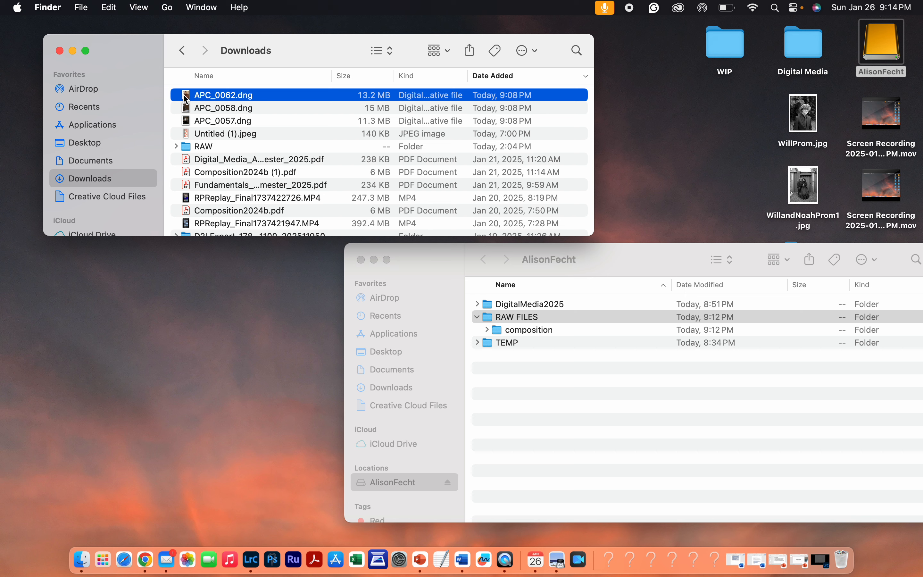
drag(186, 98, 531, 333)
drag(531, 336, 531, 336)
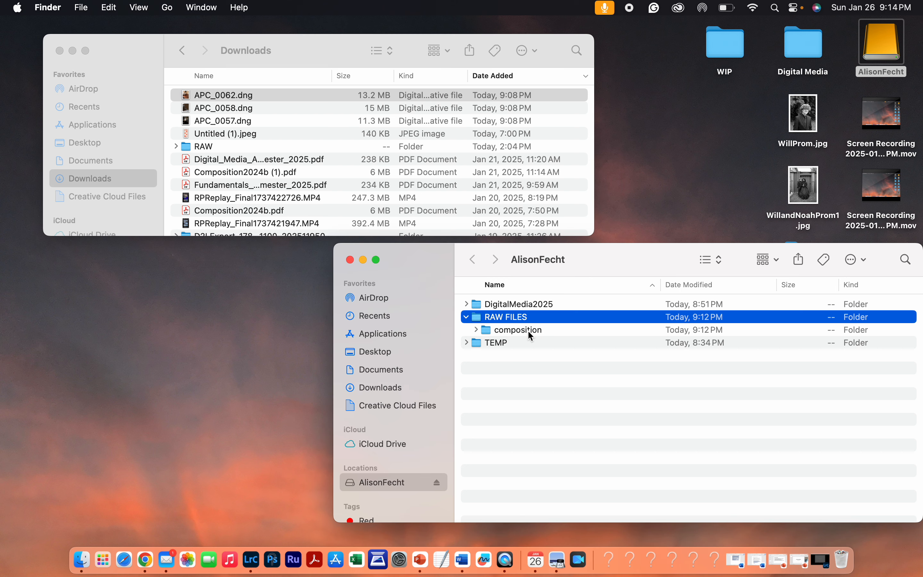
click(476, 330)
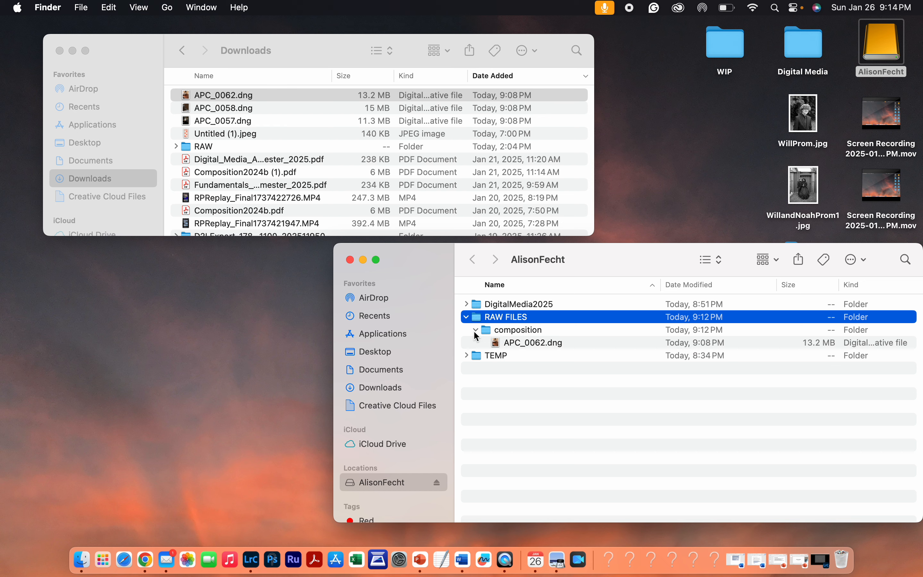
- Copy APC_0058.dng and APC_0057.dng from Downloads into the composition folder as well
click(233, 103)
drag(205, 112, 522, 326)
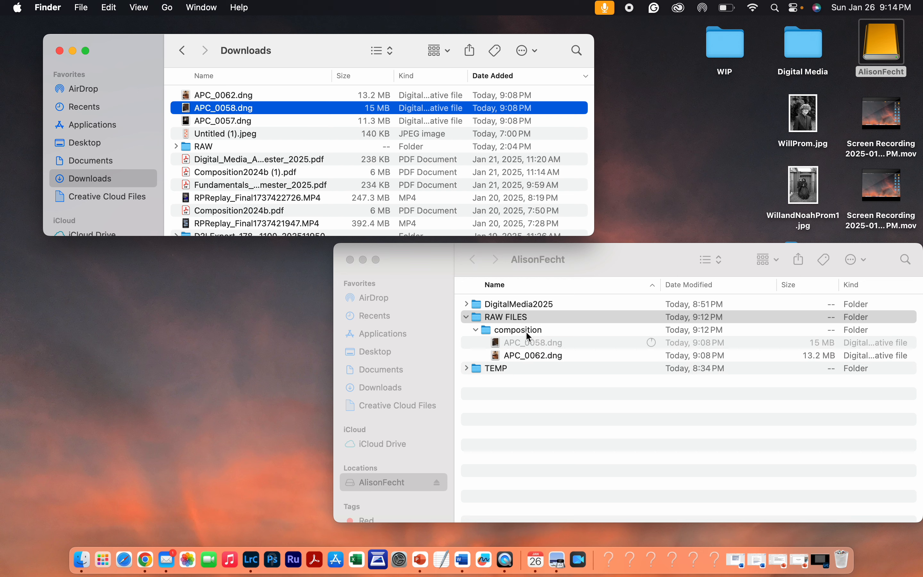
click(215, 122)
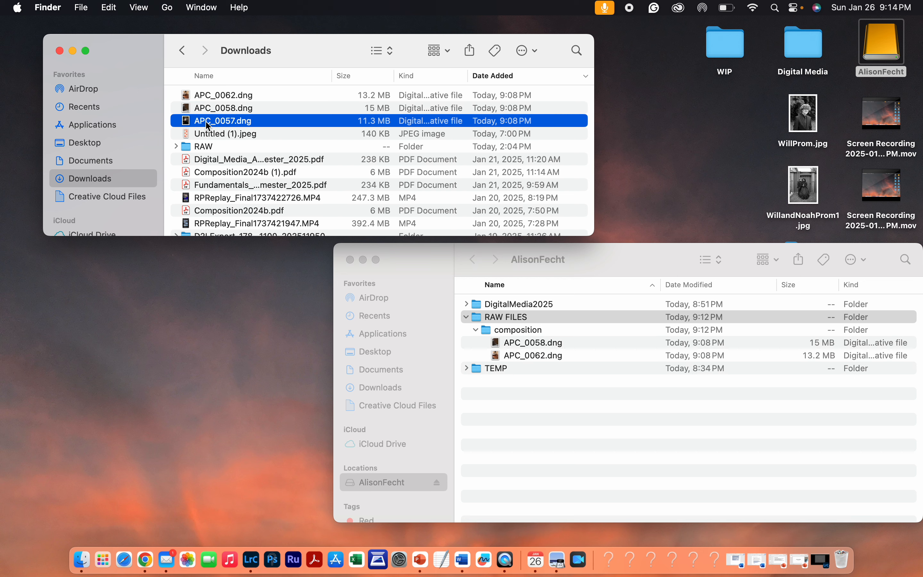
drag(188, 123, 518, 335)
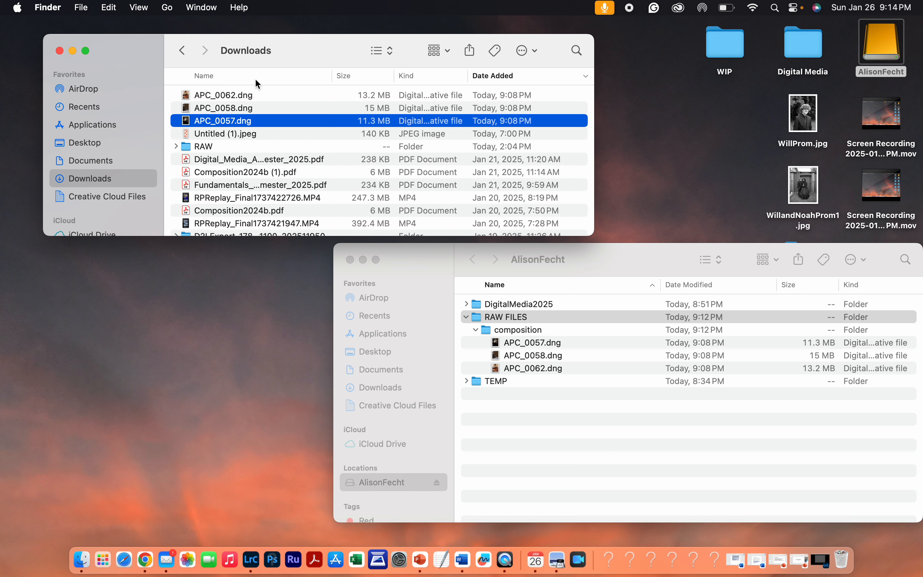
- Close the Downloads window, check the RAW FILES folder contents, and close the drive window
click(59, 50)
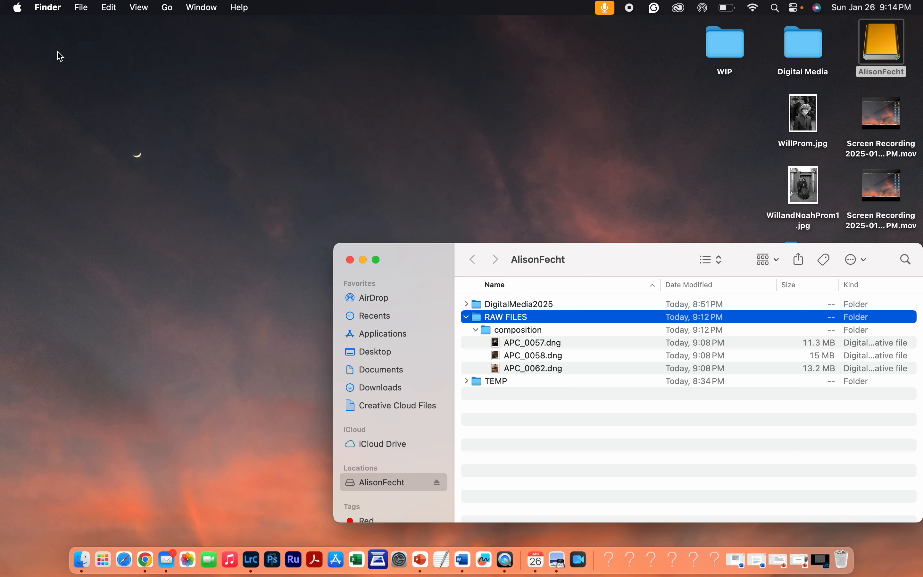
drag(432, 259, 218, 122)
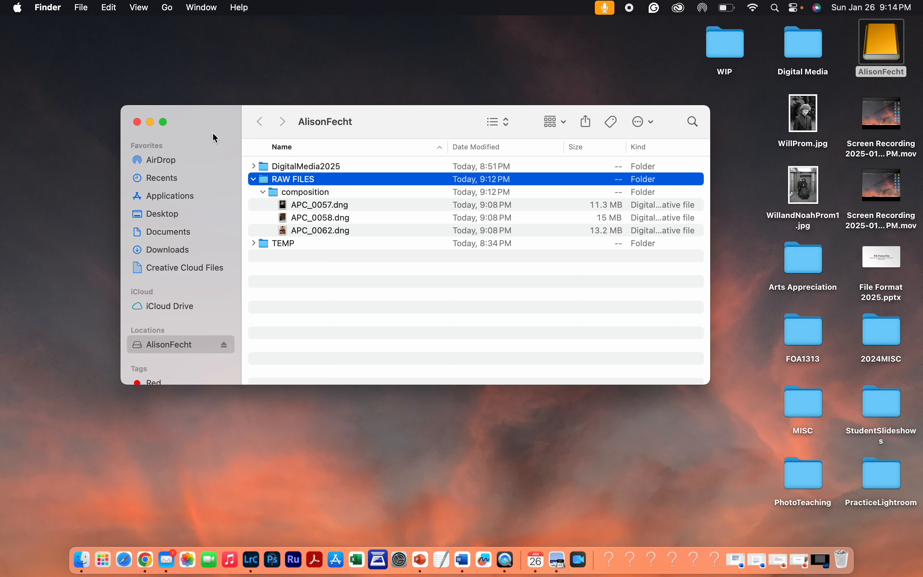
click(254, 179)
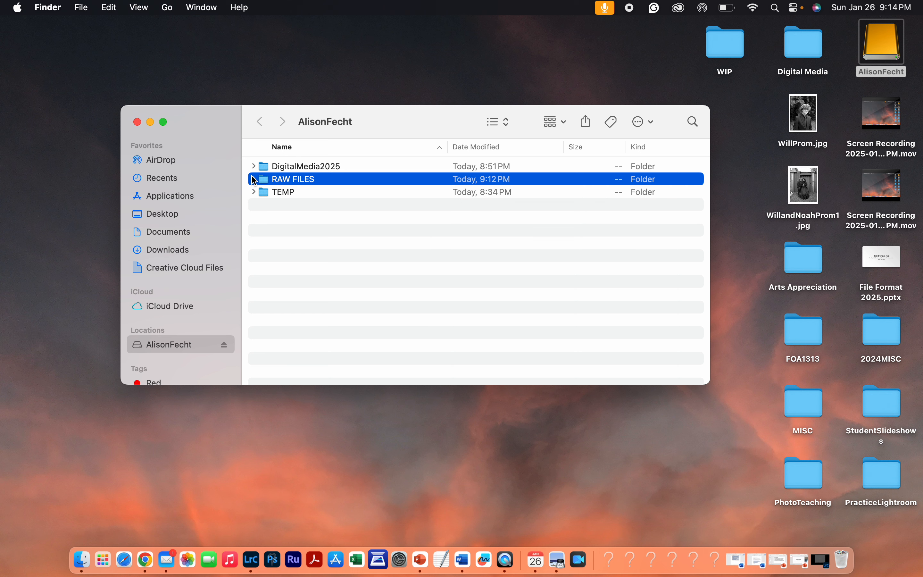
click(254, 178)
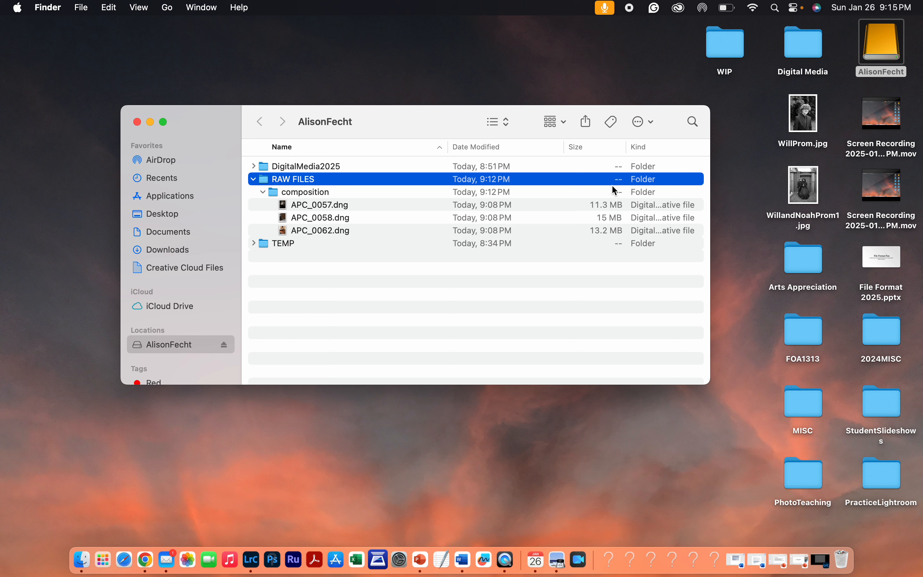
click(137, 122)
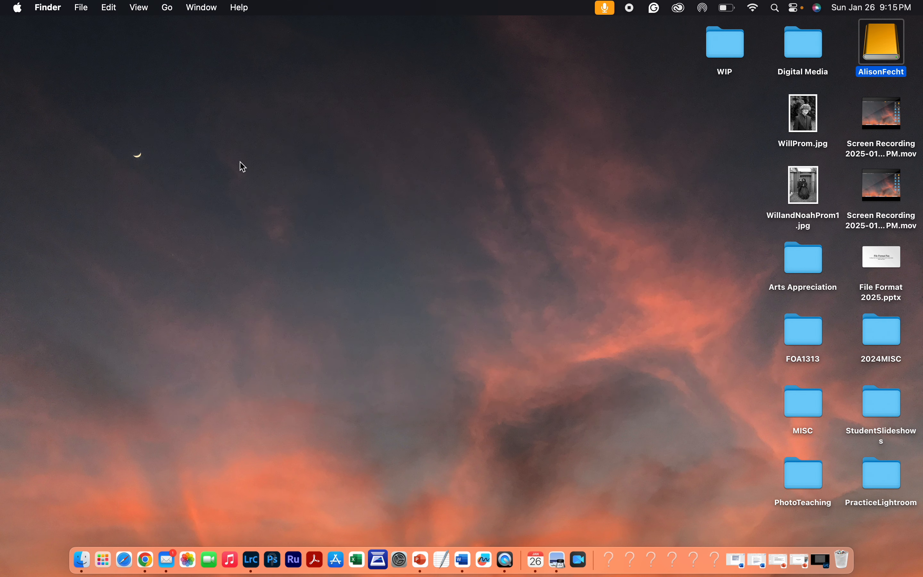
- Launch Lightroom Classic with the DigitalMedia2025 catalog open in the Library module
click(256, 563)
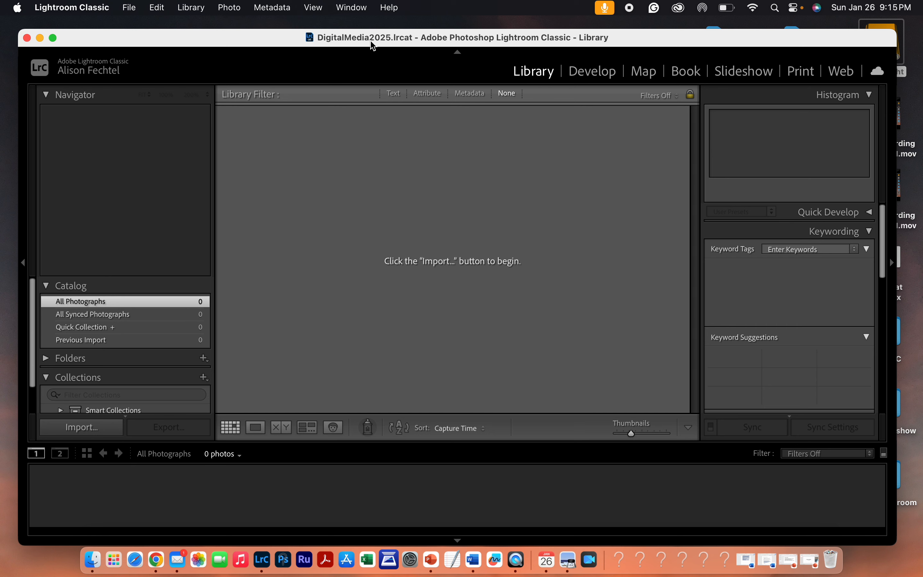
mouse_move(363, 36)
mouse_down()
mouse_move(407, 37)
mouse_move(367, 21)
mouse_up()
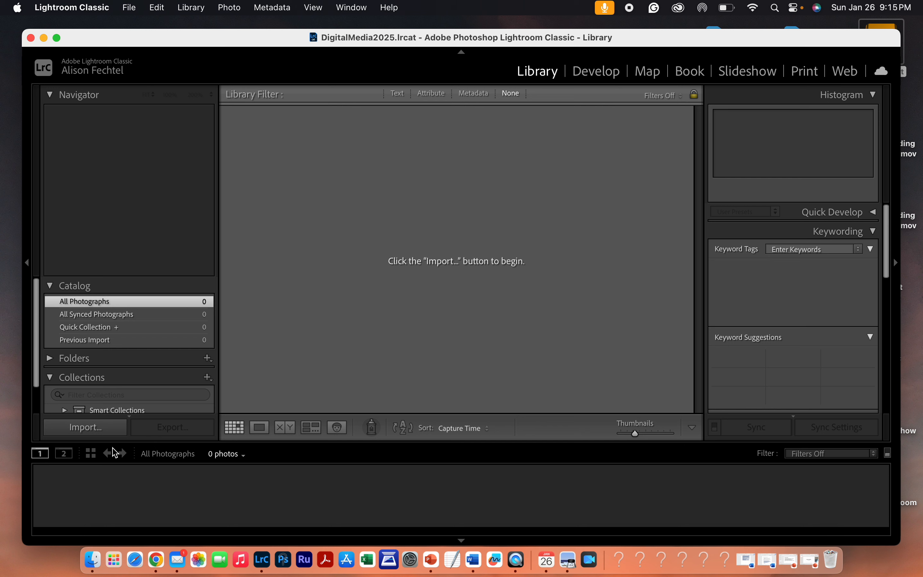
- Open the Import dialog and set the import method to Add
click(93, 433)
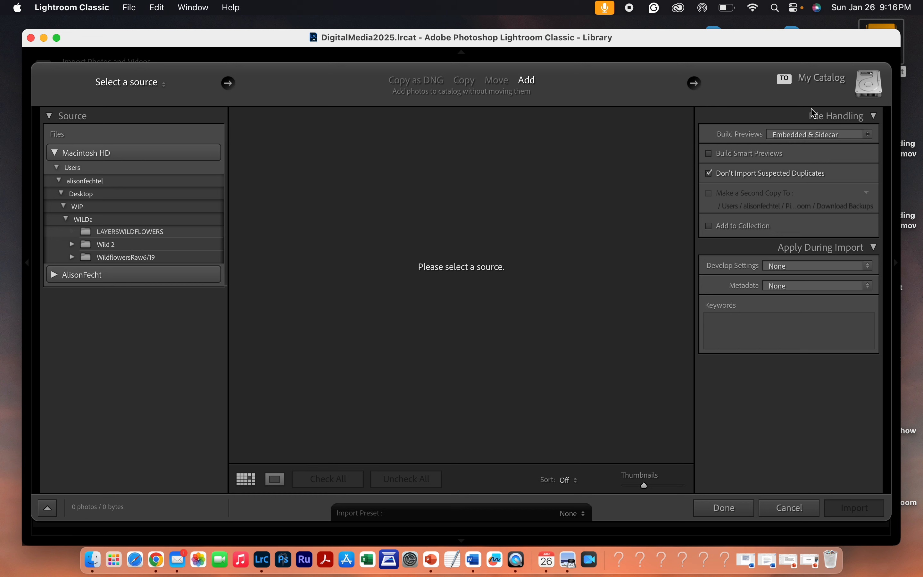
click(415, 81)
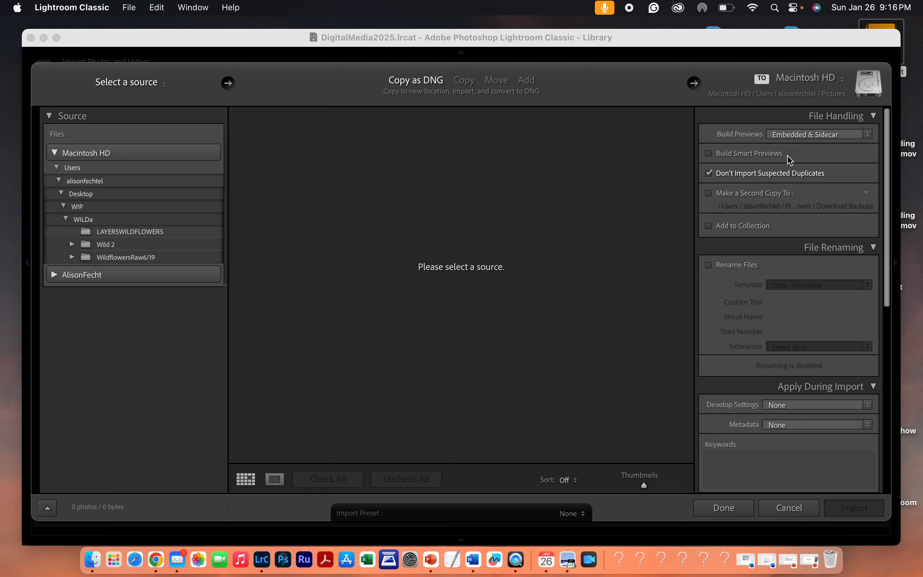
click(526, 80)
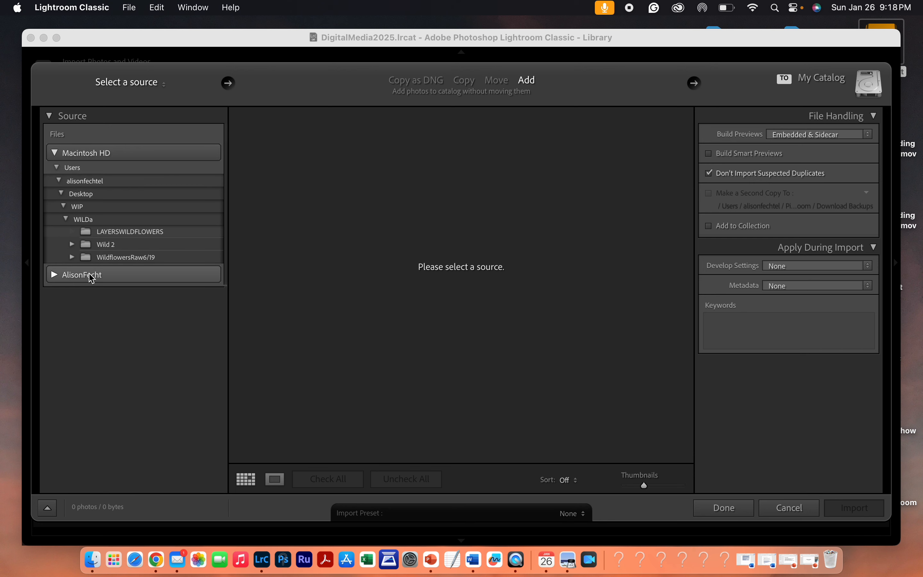
- Select the composition folder inside RAW FILES on the AlisonFecht drive as the import source
click(56, 273)
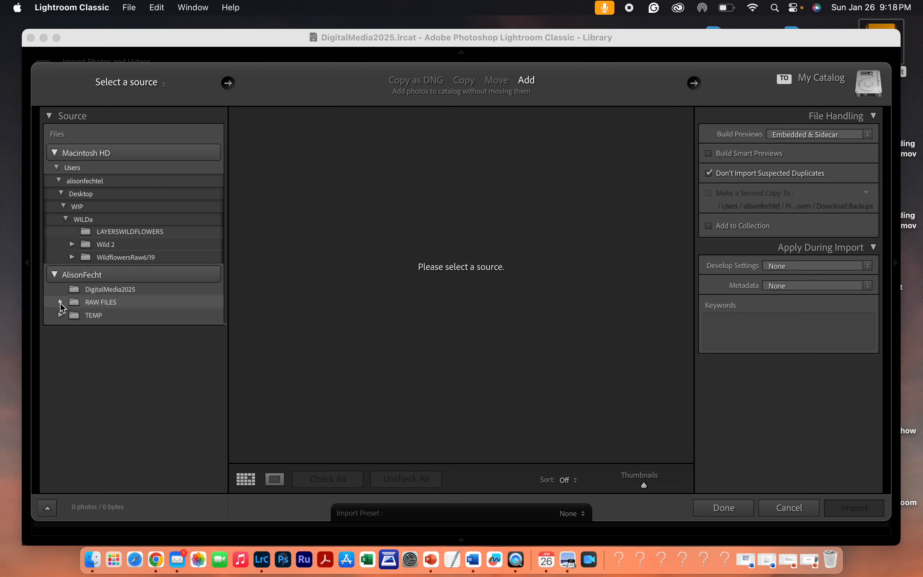
click(61, 302)
click(103, 316)
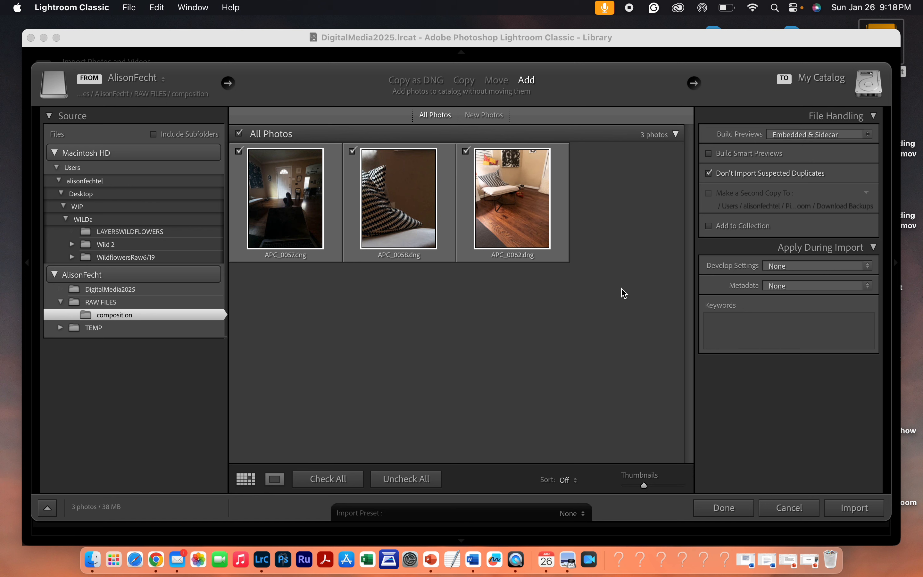
- Try unchecking all photos and ticking them one by one, then check all three photos again
click(415, 484)
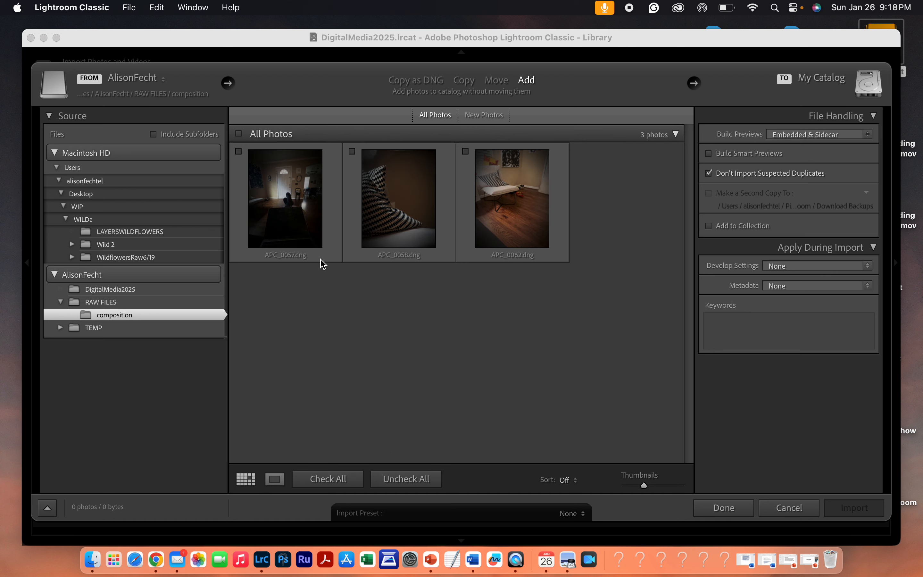
click(239, 152)
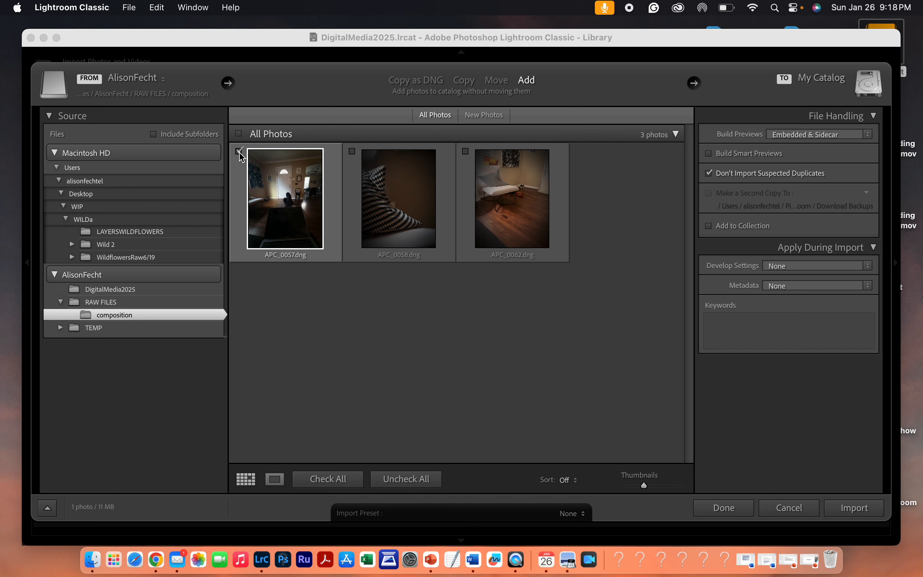
click(352, 151)
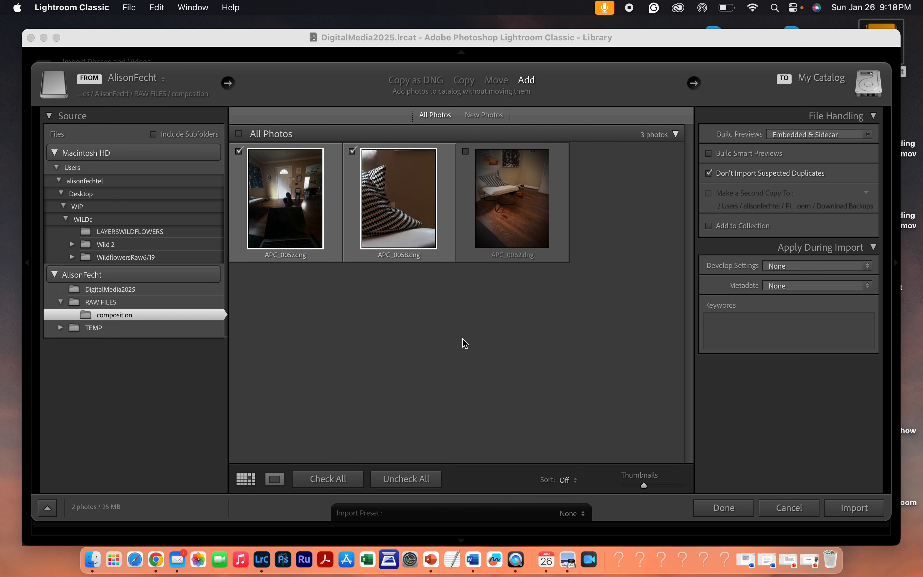
click(339, 481)
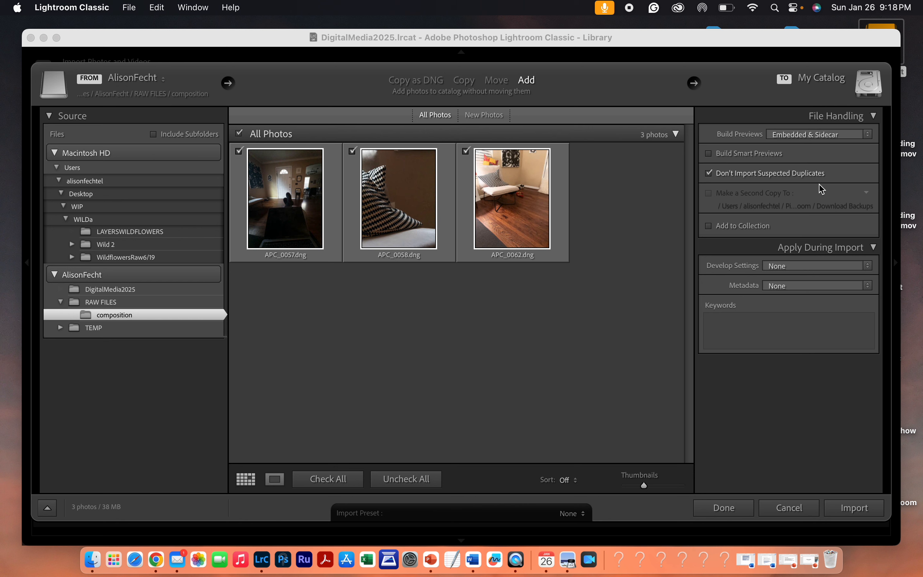
- Set Build Previews to Standard for the import
click(867, 135)
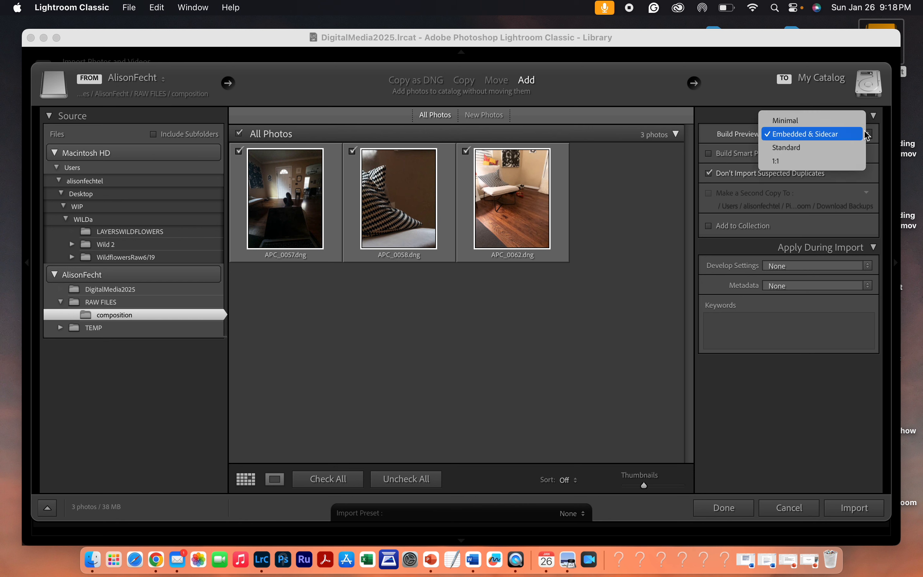
click(852, 155)
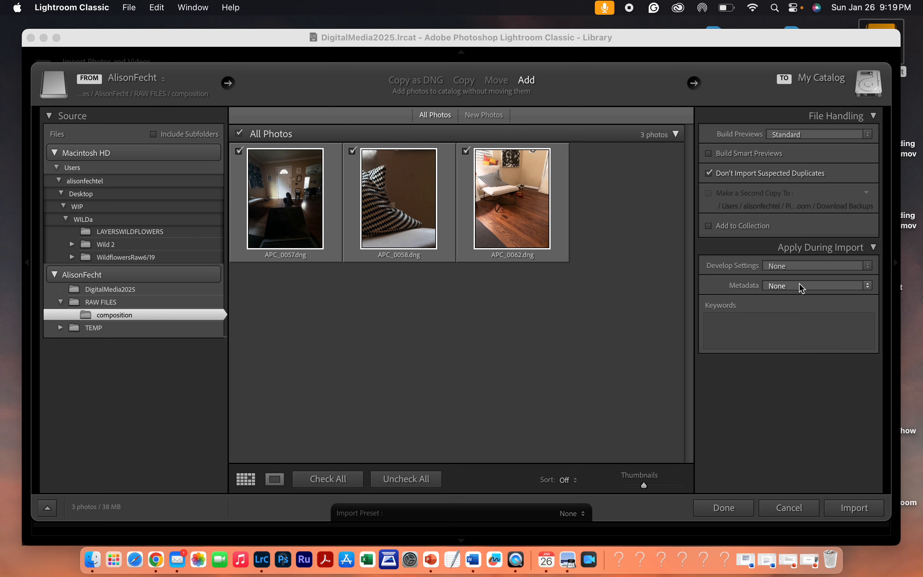
click(868, 285)
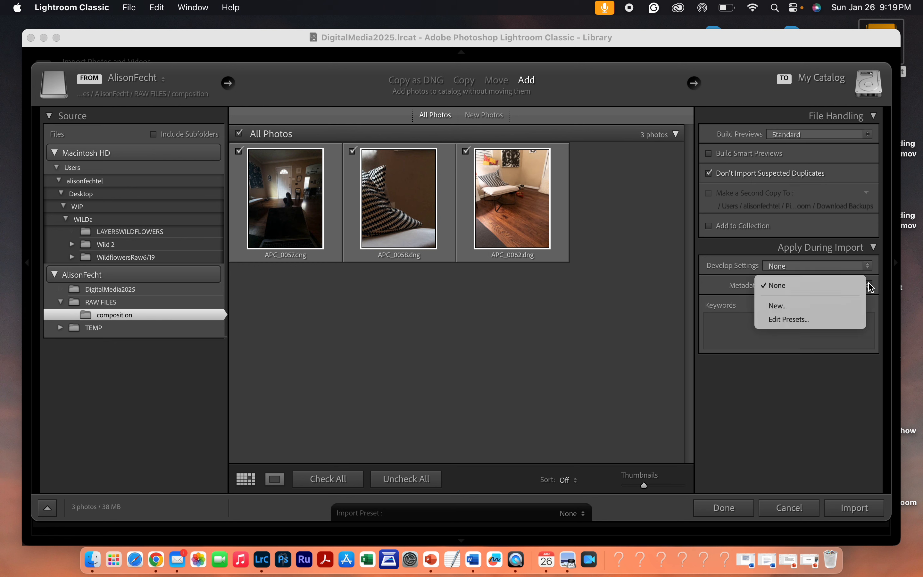
click(833, 306)
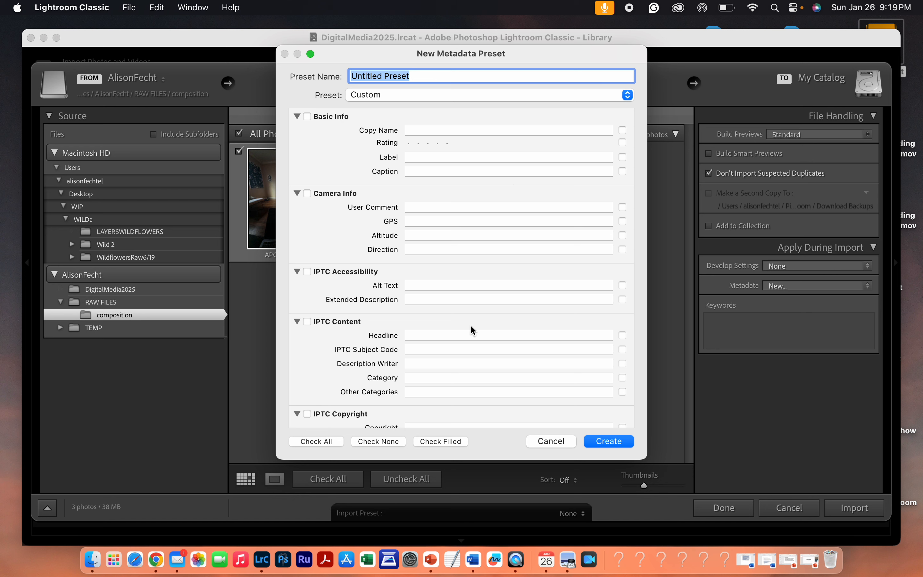
click(564, 440)
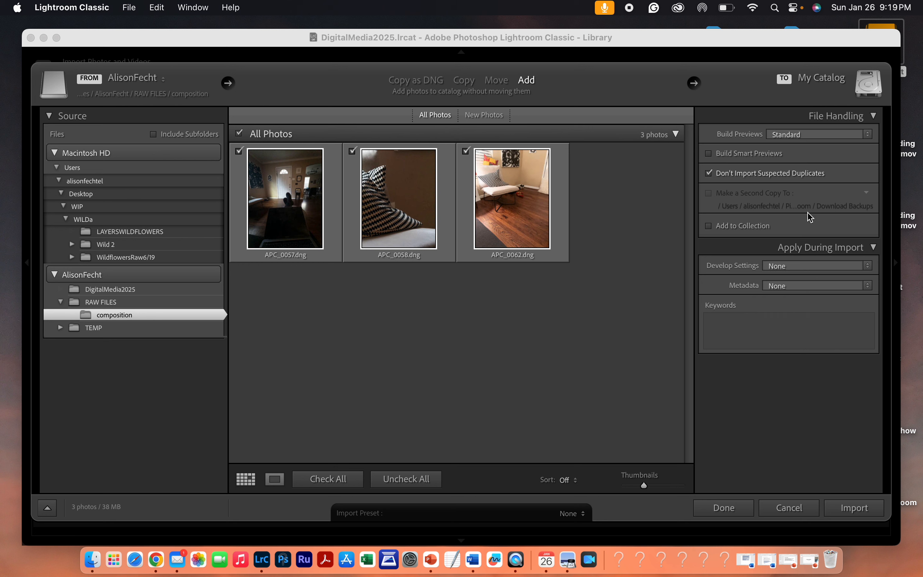
- Import the three photos and open APC_0058.dng in the Develop module
click(860, 512)
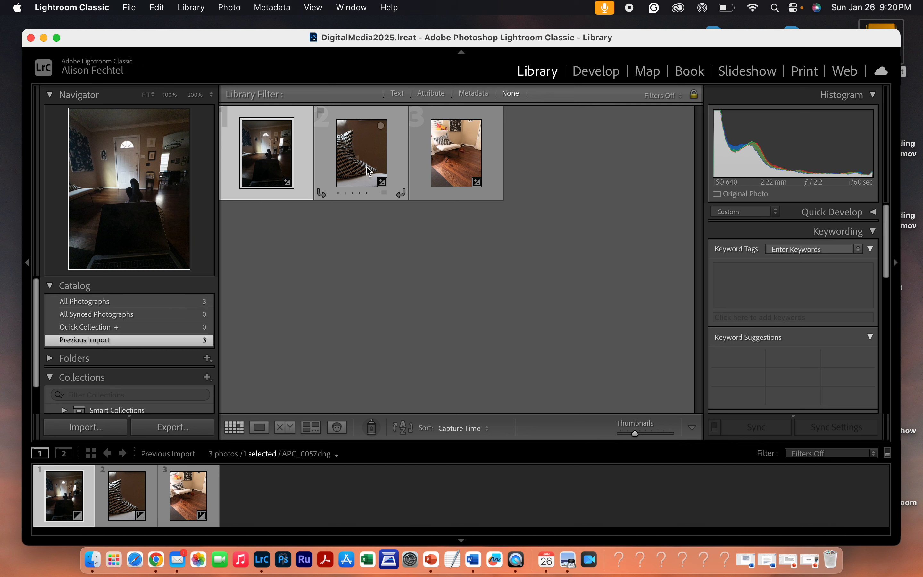
click(362, 156)
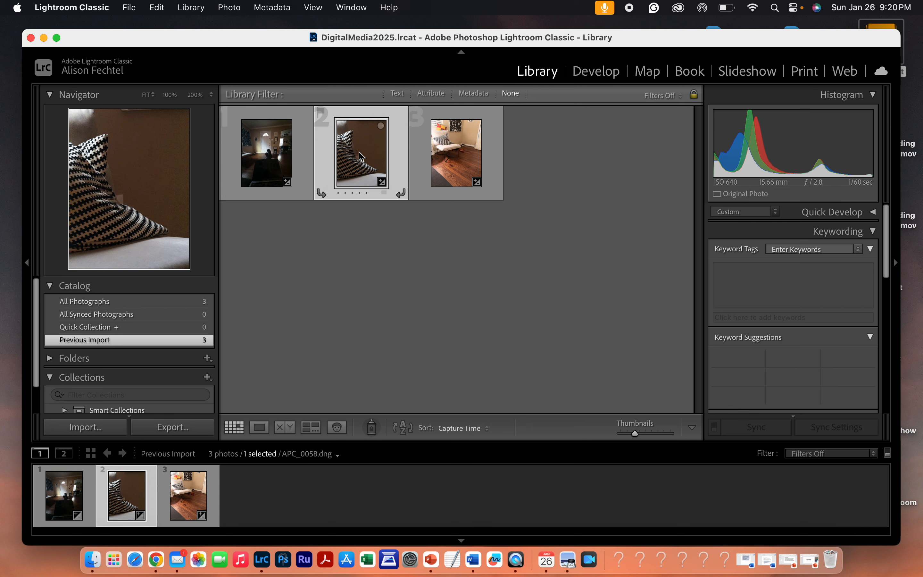
click(594, 75)
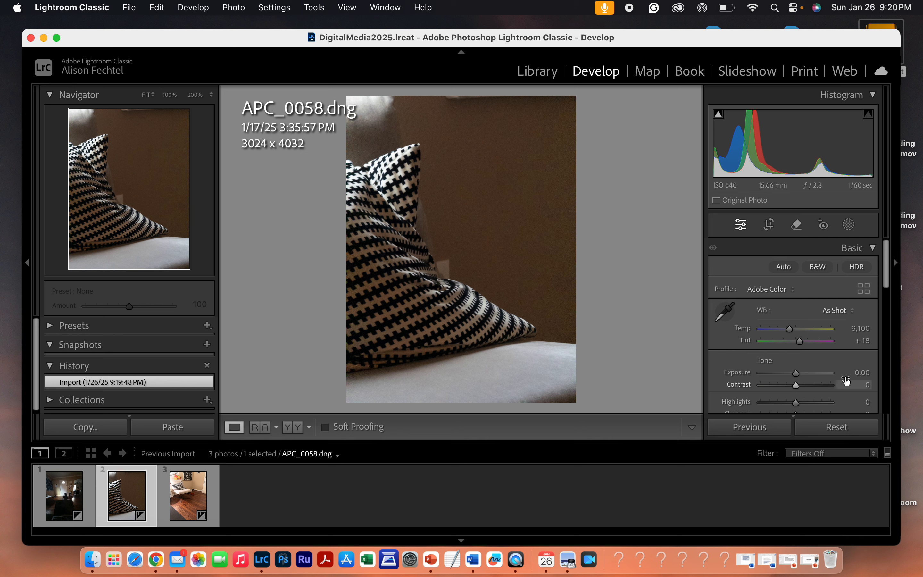
- Try converting APC_0058.dng to black and white, then toggle the conversion off again
mouse_move(888, 272)
mouse_down()
mouse_move(888, 393)
mouse_move(888, 268)
mouse_up()
click(816, 270)
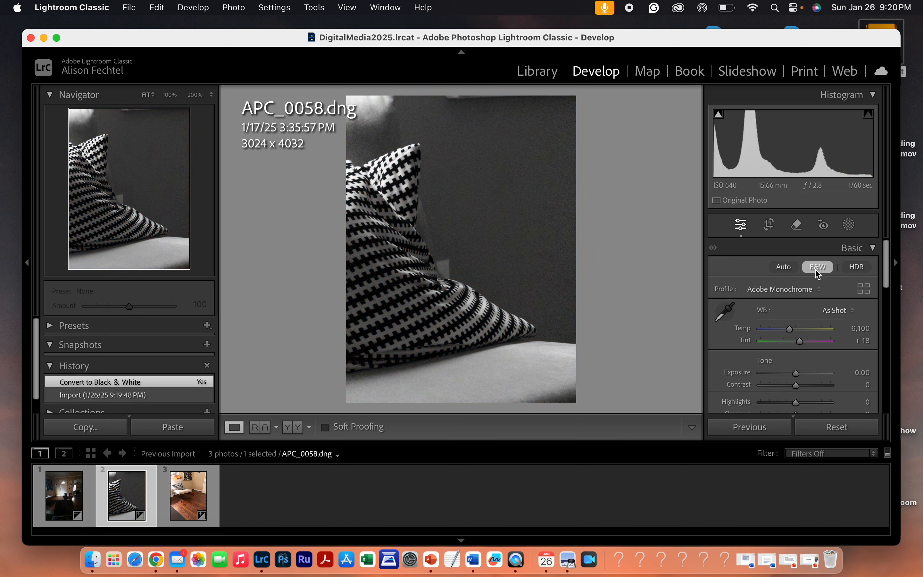
click(817, 269)
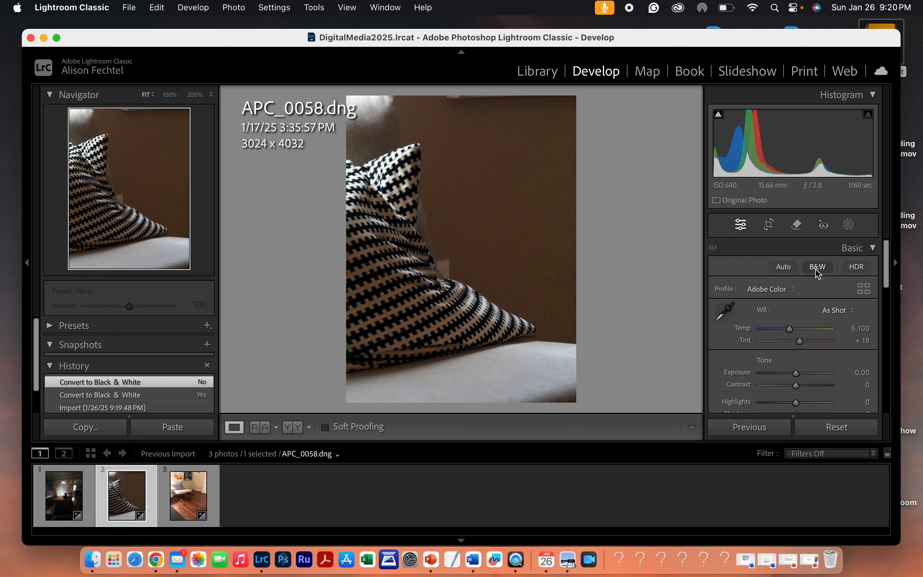